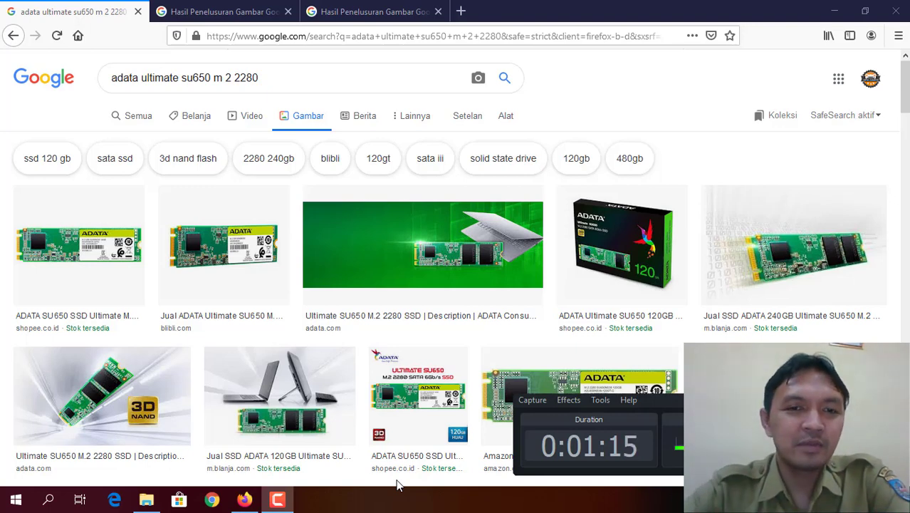
Step: Compare the Google image results of the ADATA Ultimate SU650 120GB M.2 2280 box and its bare SSD module
left_click(204, 7)
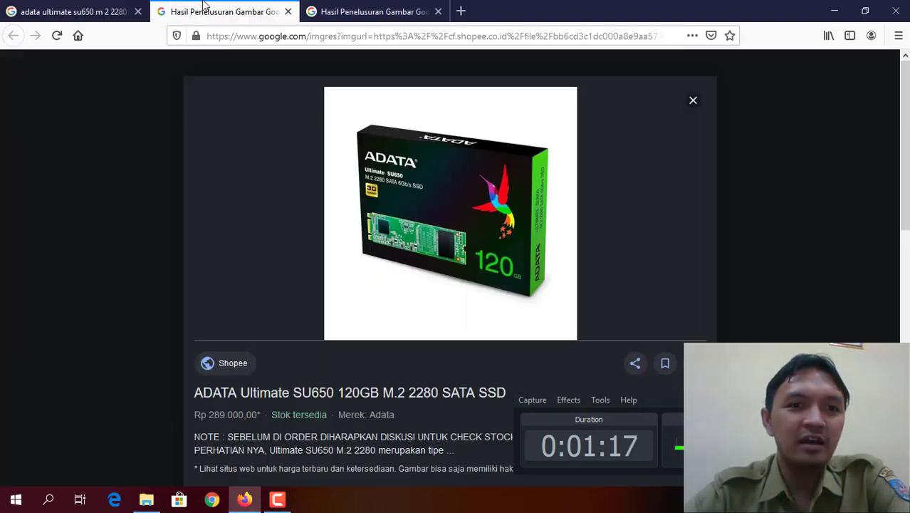
left_click_drag(459, 212, 490, 216)
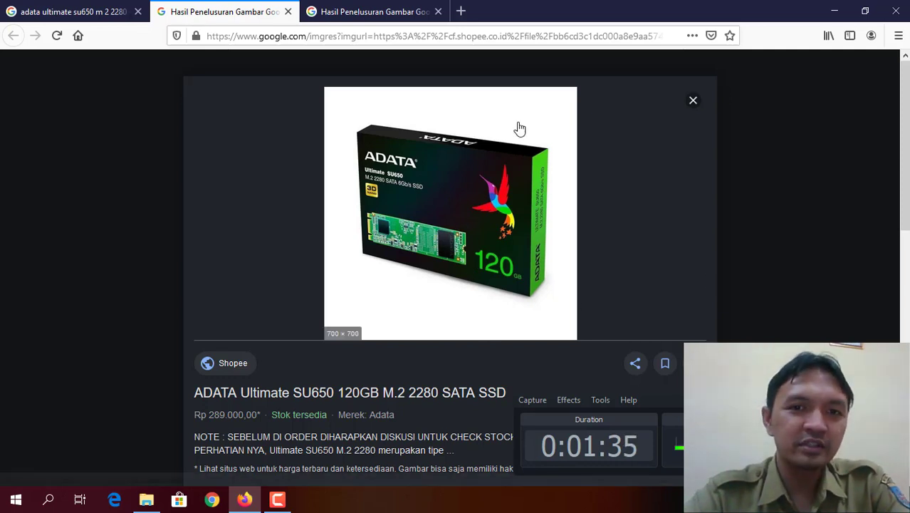
left_click(403, 14)
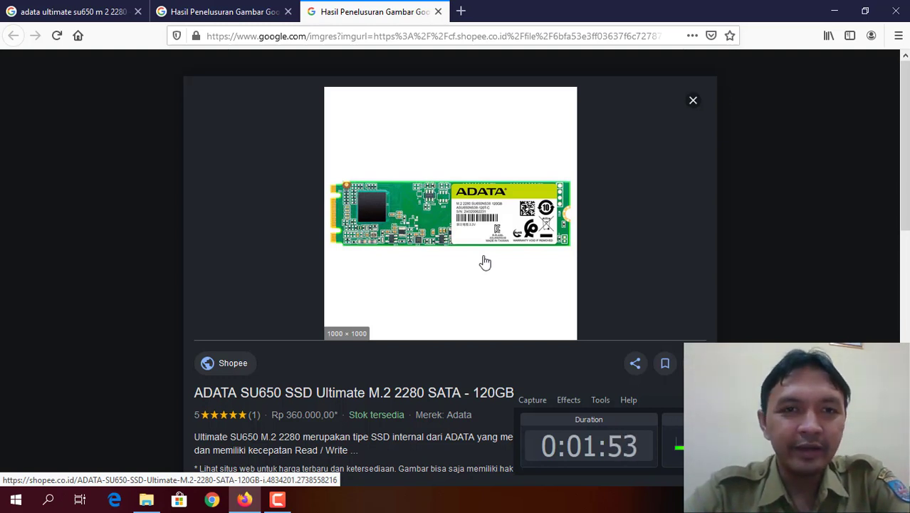
left_click(233, 13)
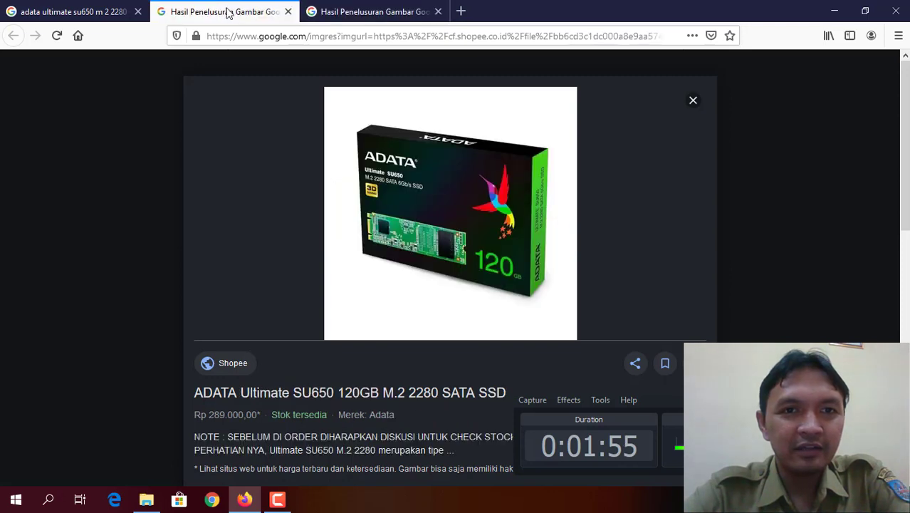
left_click(354, 20)
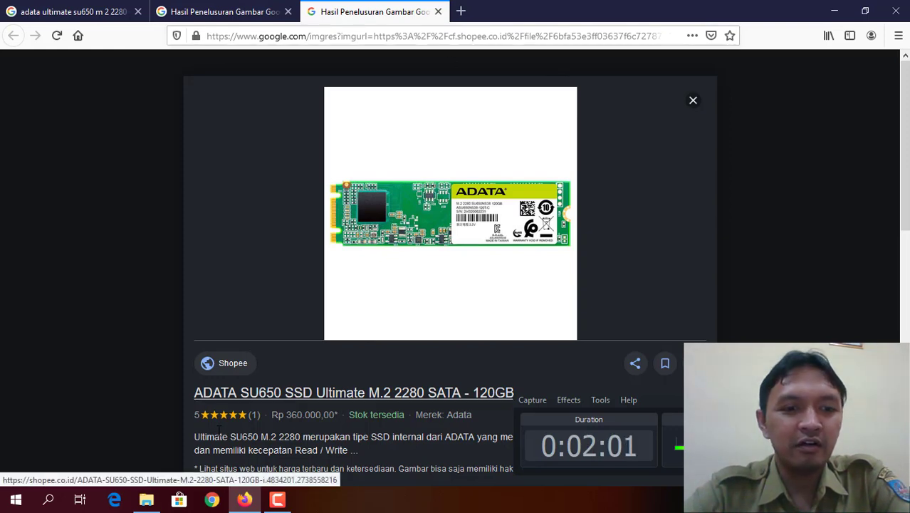
Step: Switch to File Explorer to check the listed drives, and open Device Manager by searching Windows for "device"
left_click(150, 501)
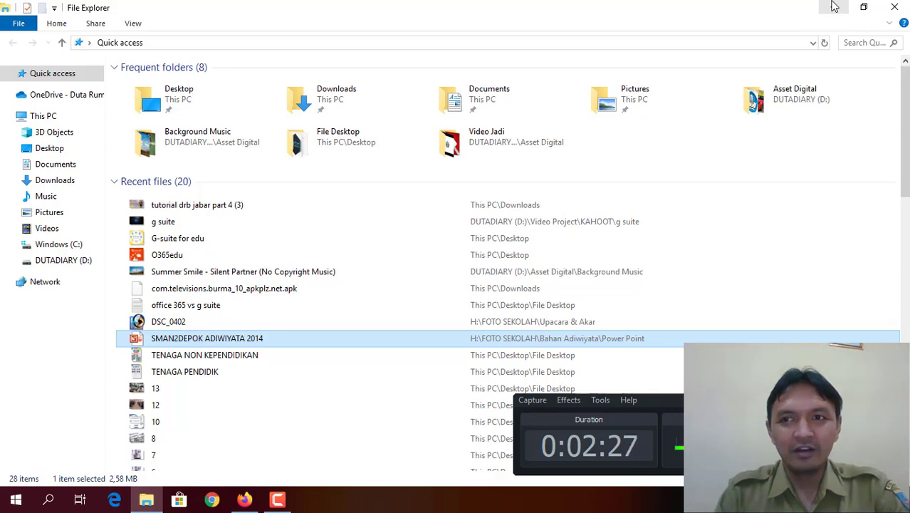
mouse_move(902, 114)
left_mouse_down()
mouse_move(905, 153)
mouse_move(905, 105)
left_mouse_up()
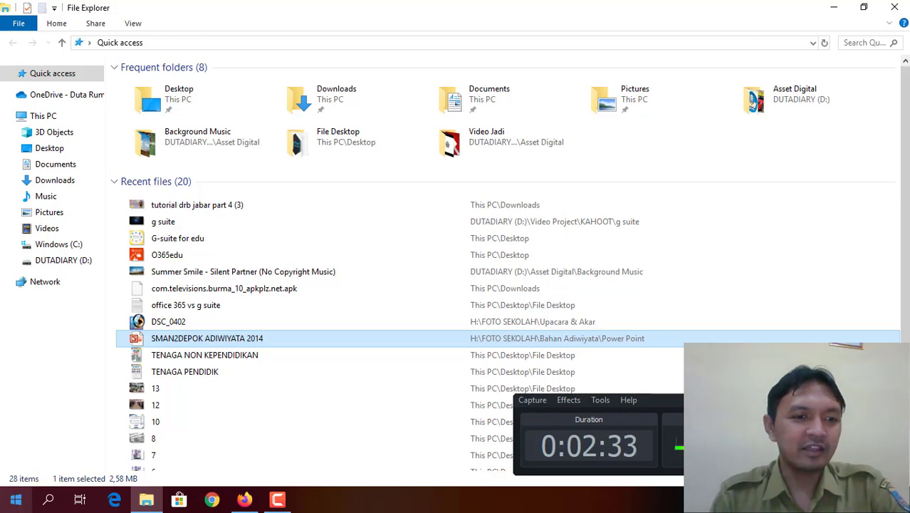
left_click(47, 501)
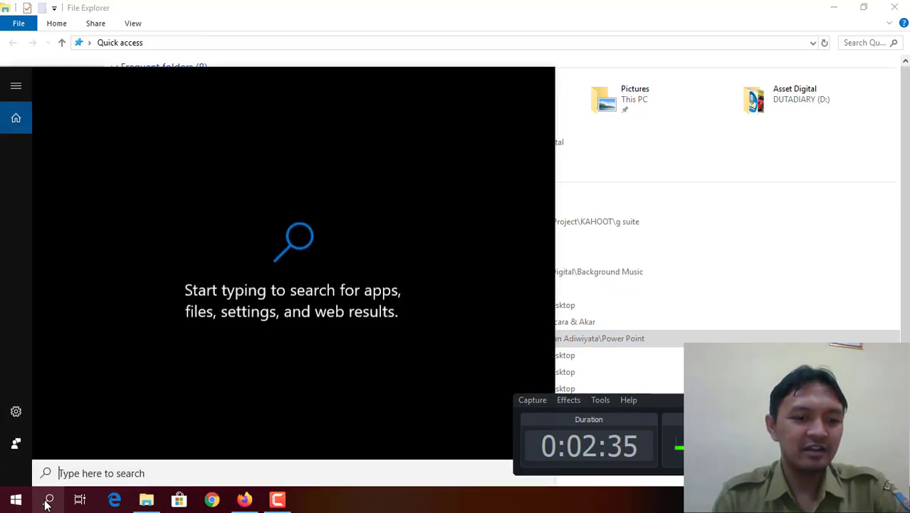
type("device")
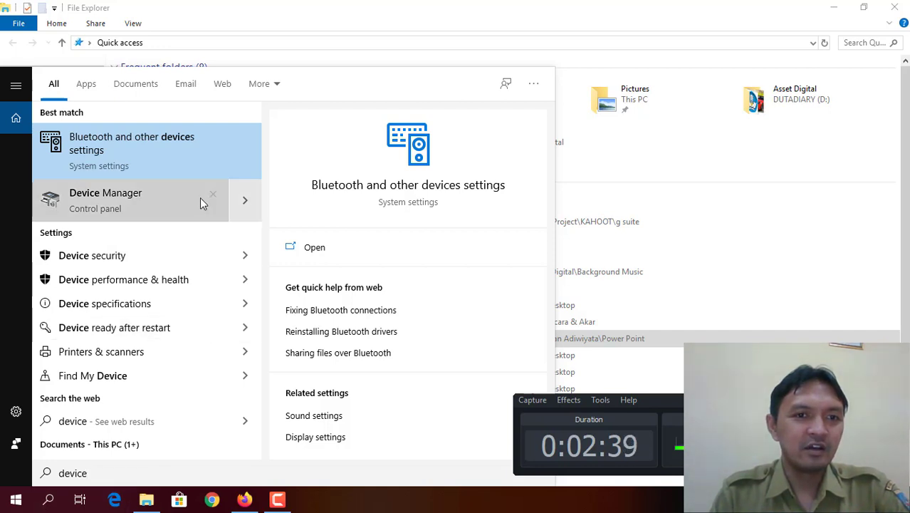
left_click(201, 197)
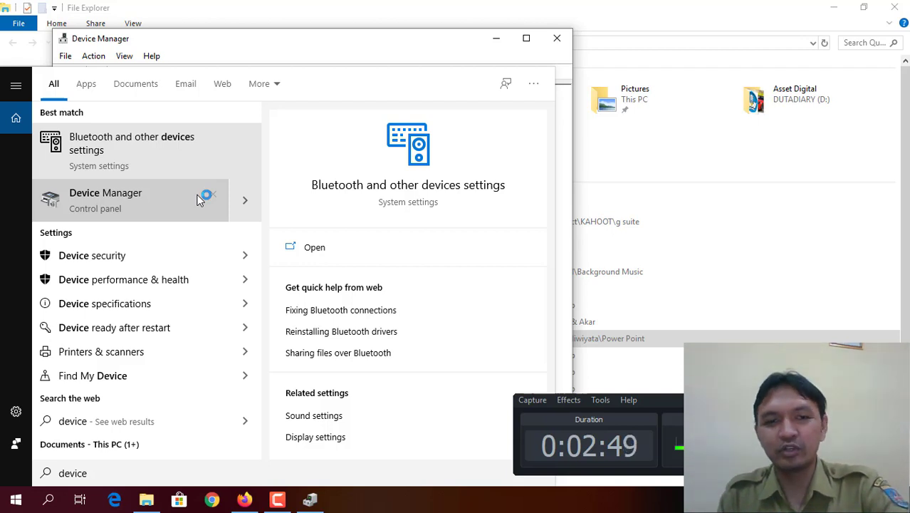
left_click(389, 44)
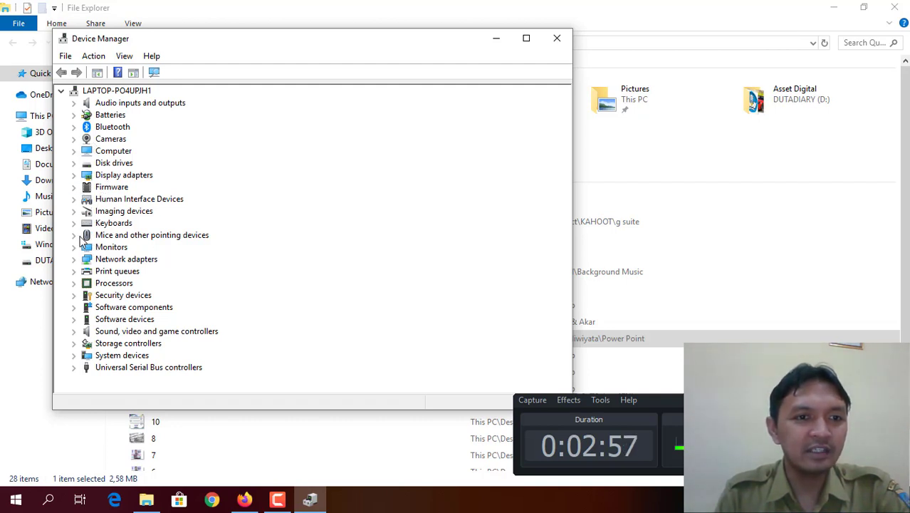
Step: Expand the Disk drives category and compare the ADATA SU650NS38 and WDC WD10SPZX-60Z10T0 entries
left_click(74, 163)
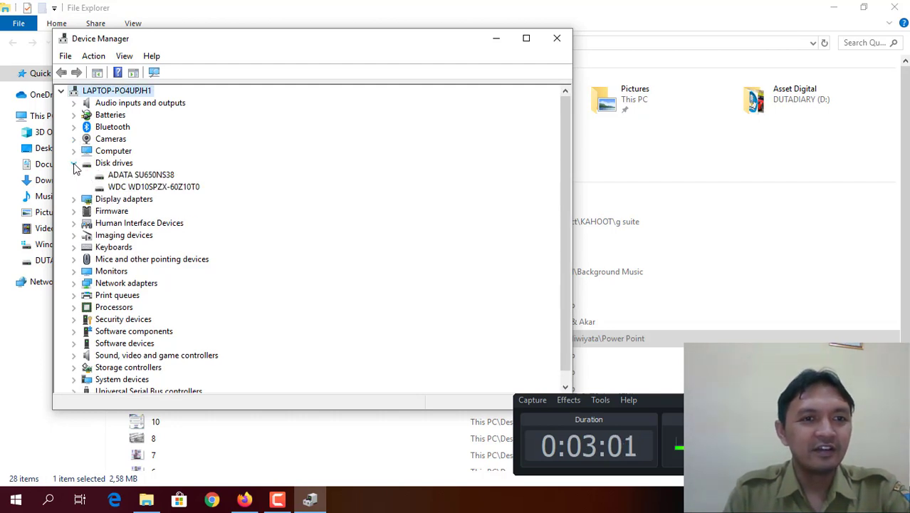
left_click(125, 186)
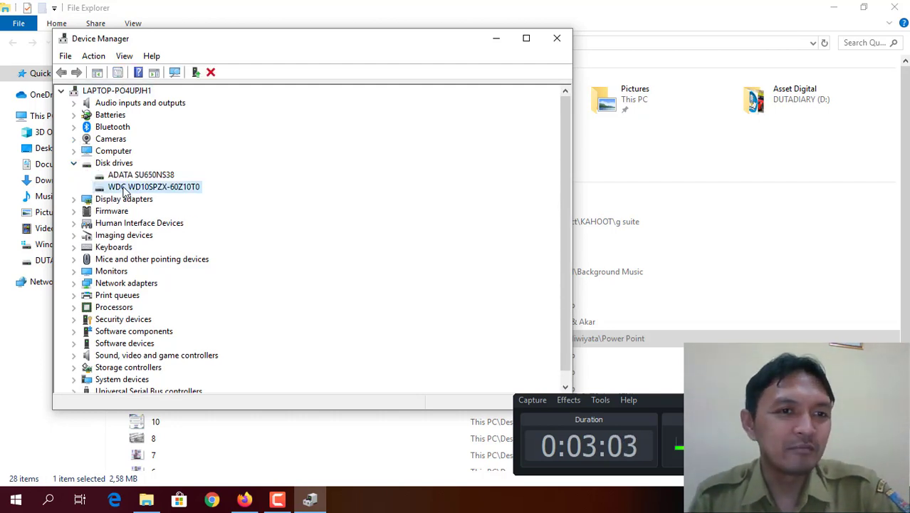
left_click(126, 176)
left_click(128, 187)
left_click(127, 175)
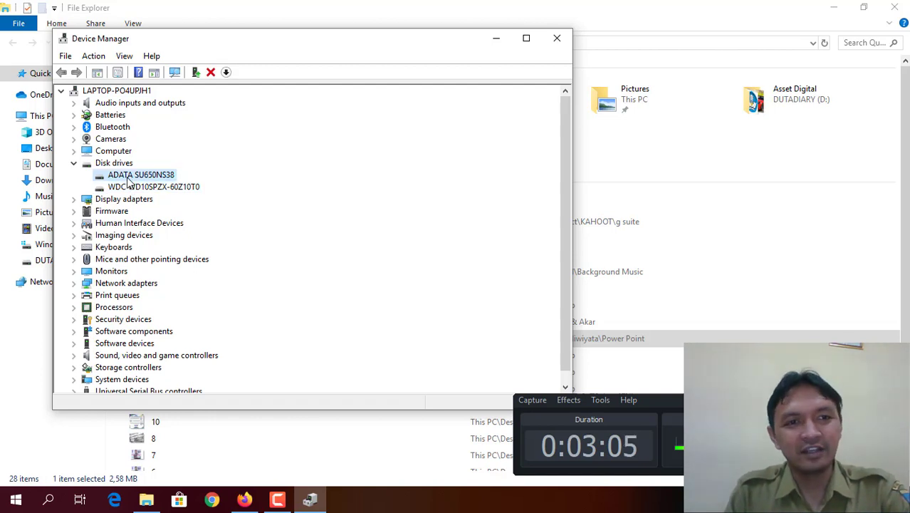
left_click(128, 188)
left_click(129, 176)
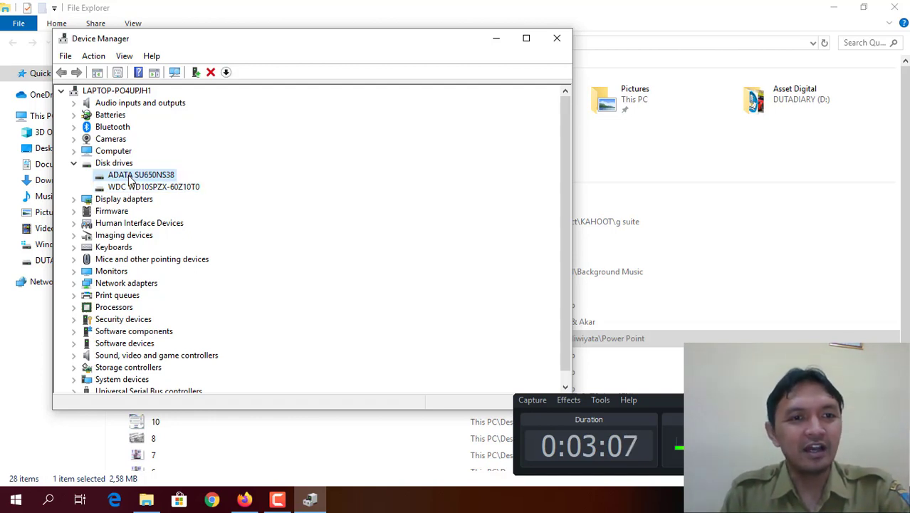
Step: Examine the general, policies and volumes properties of the ADATA SU650NS38, close them and minimize Device Manager
double_click(129, 177)
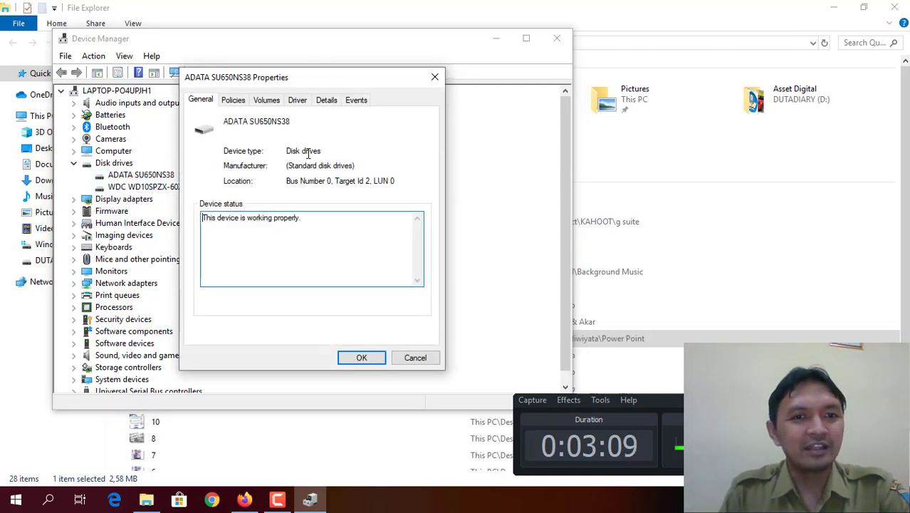
left_click(243, 101)
left_click(278, 102)
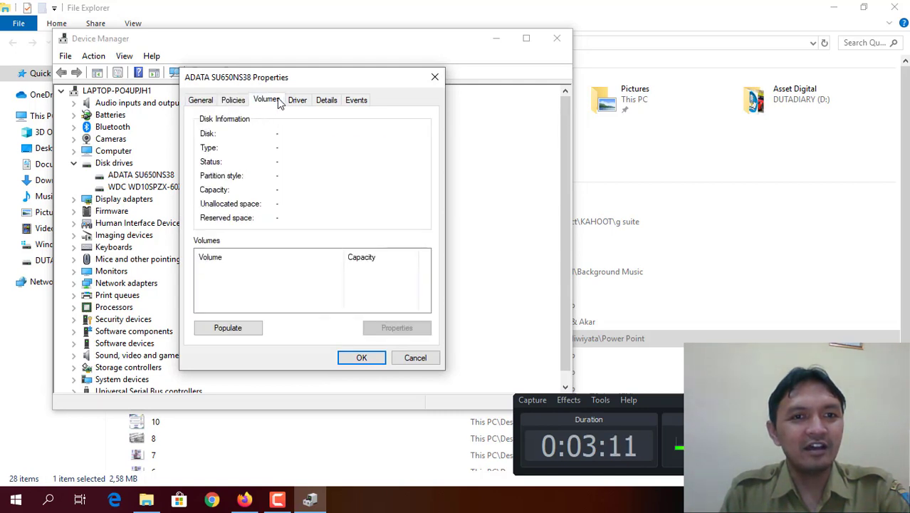
left_click(432, 75)
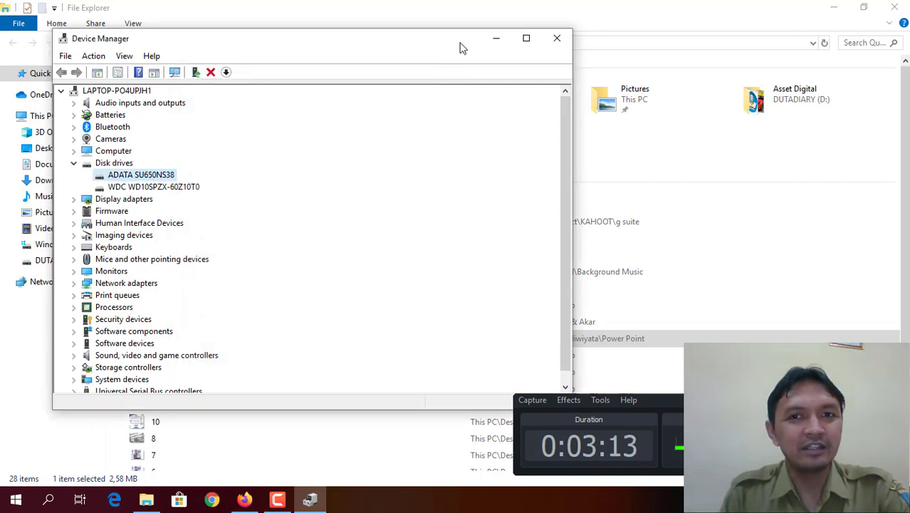
left_click(489, 45)
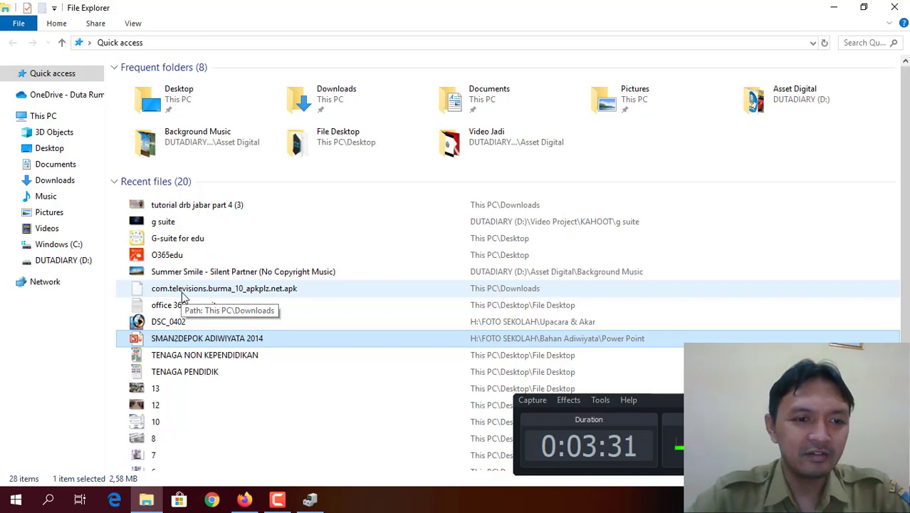
Step: Search Windows for "disk mana" and open the tool to create and format hard disk partitions
left_click(51, 501)
type("disk")
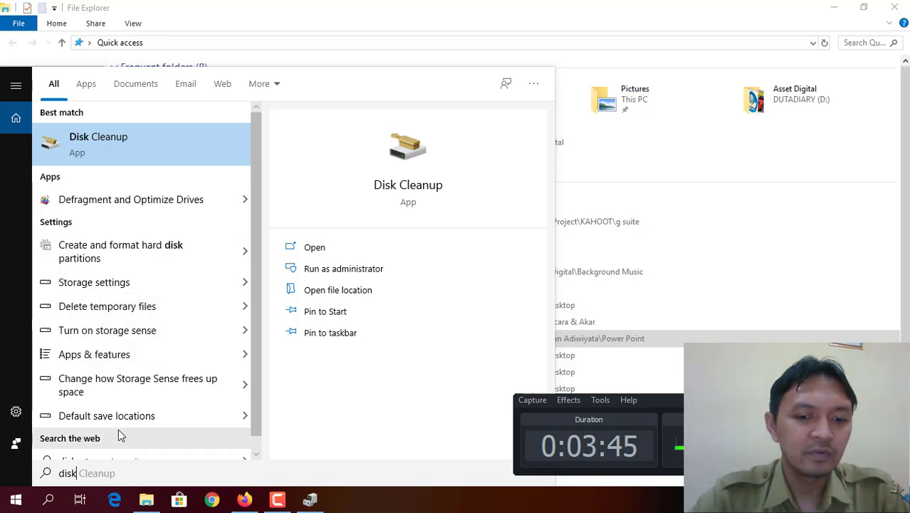
type("mana")
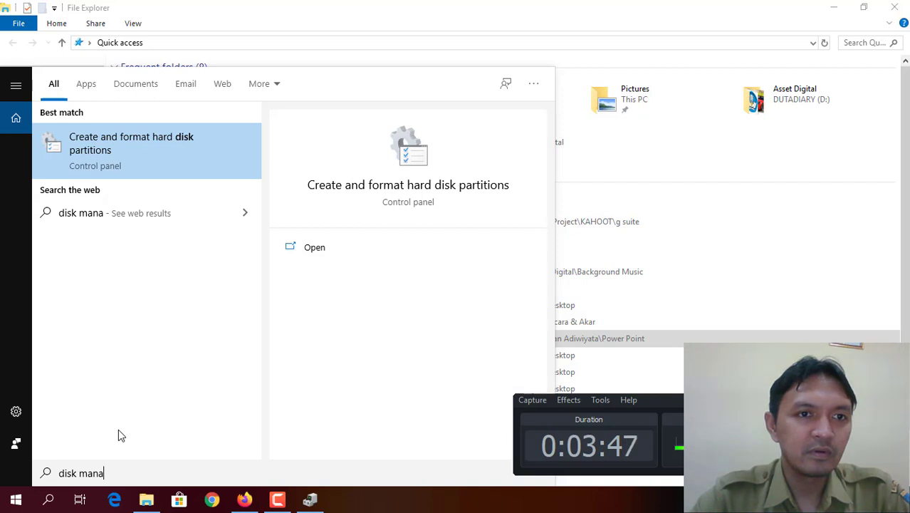
left_click(149, 153)
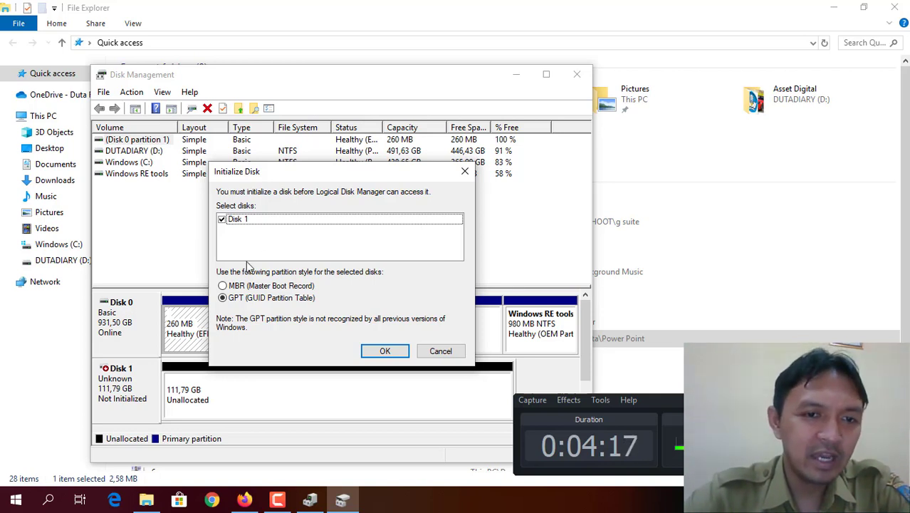
Step: Initialize Disk 1 with the MBR (Master Boot Record) partition style
left_click(223, 299)
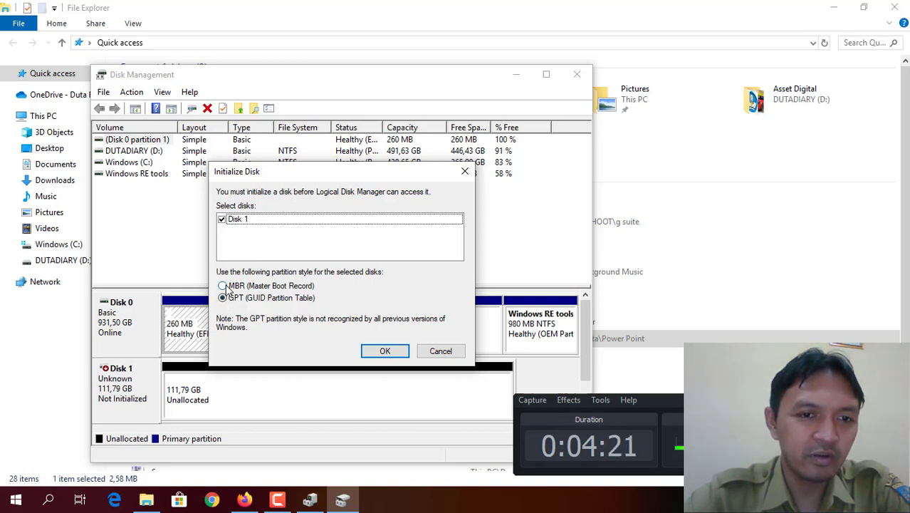
left_click(223, 286)
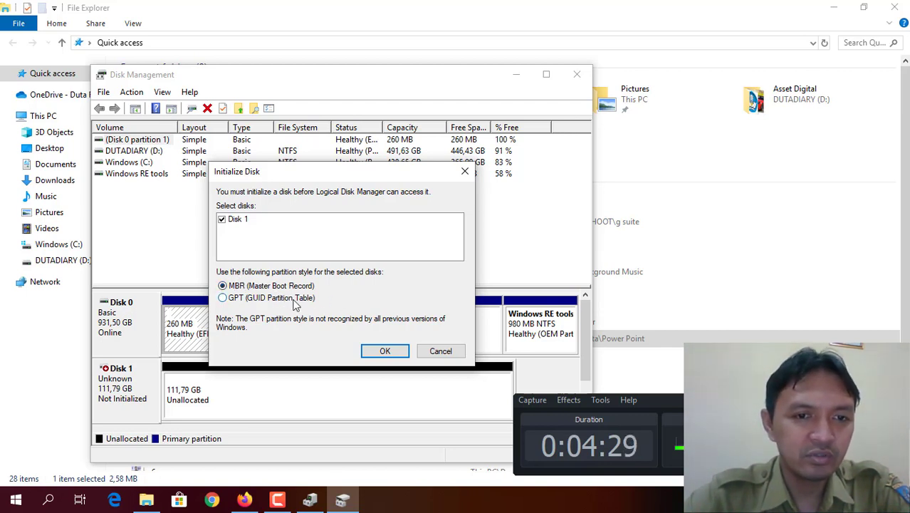
left_click(384, 351)
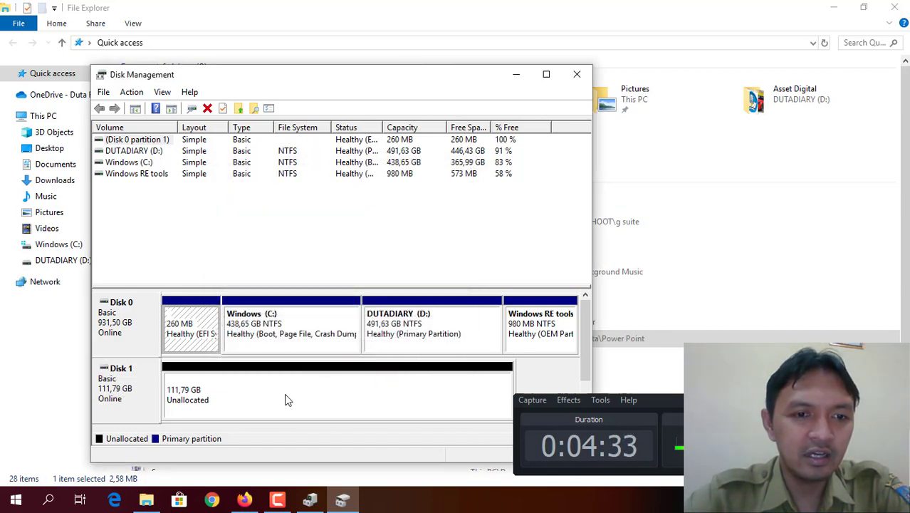
Step: Set up a new simple volume on Disk 1's unallocated space with a size of 114471 MB and drive letter E
mouse_move(585, 366)
left_mouse_down()
mouse_move(584, 386)
mouse_move(585, 360)
left_mouse_up()
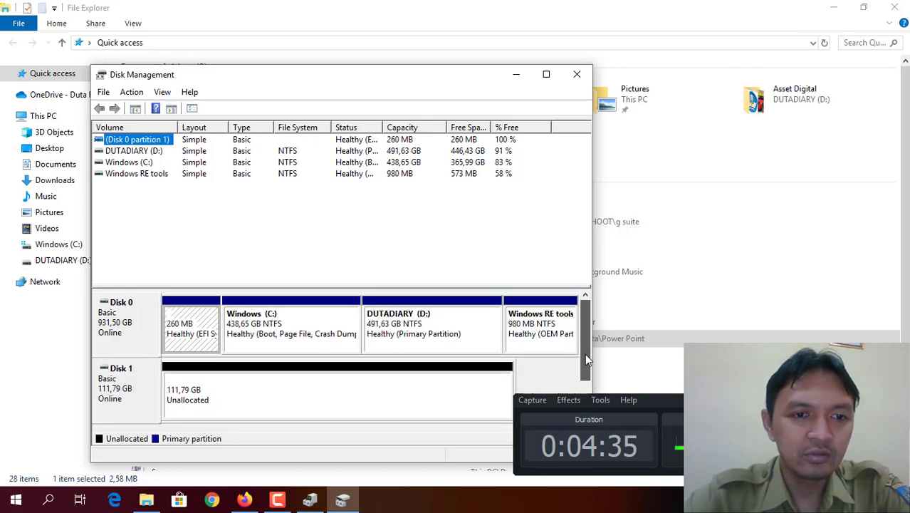
left_click(263, 396)
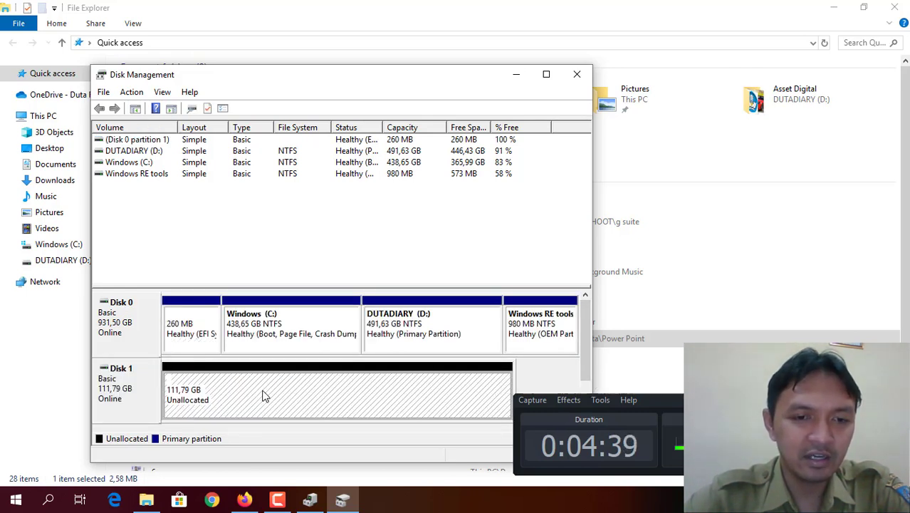
right_click(263, 391)
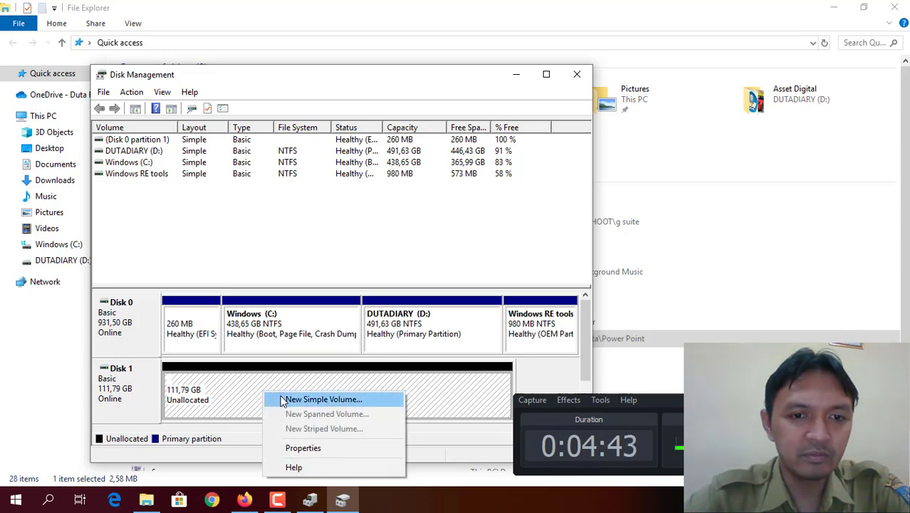
left_click(282, 401)
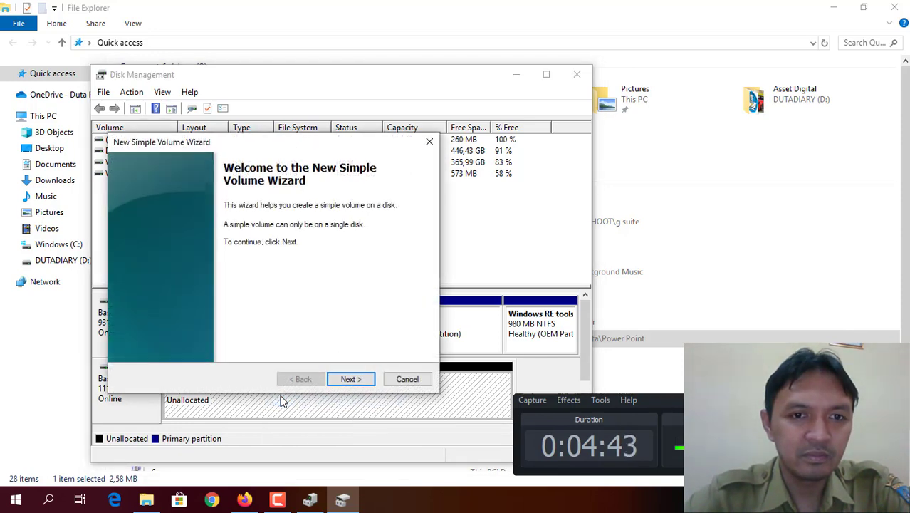
left_click(348, 379)
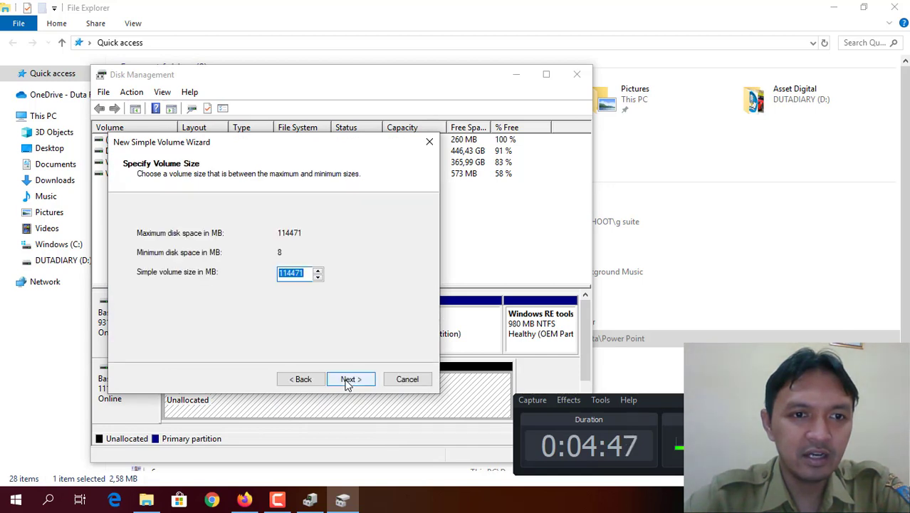
left_click(348, 379)
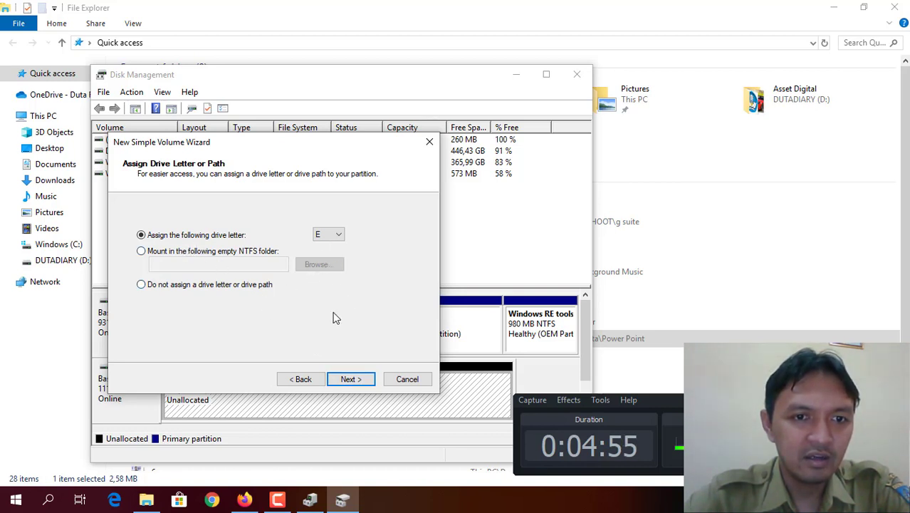
left_click(341, 378)
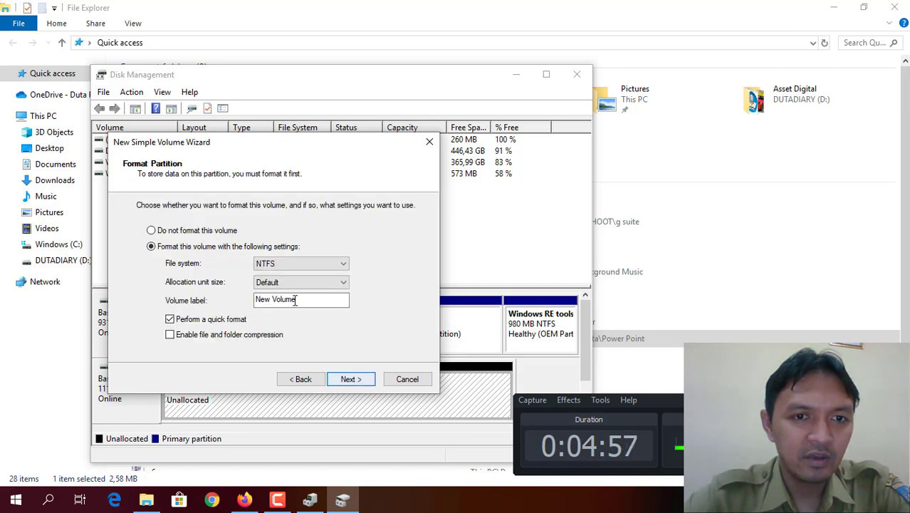
Step: Label the new volume RUMAH BELAJAR, keeping NTFS, default allocation unit size and quick format, and finish creating it
left_click_drag(304, 299, 253, 301)
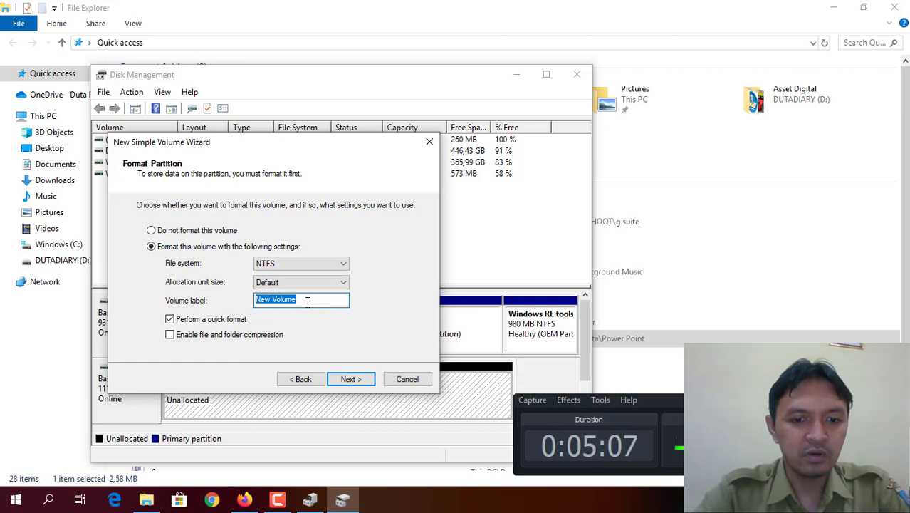
type("RUMH")
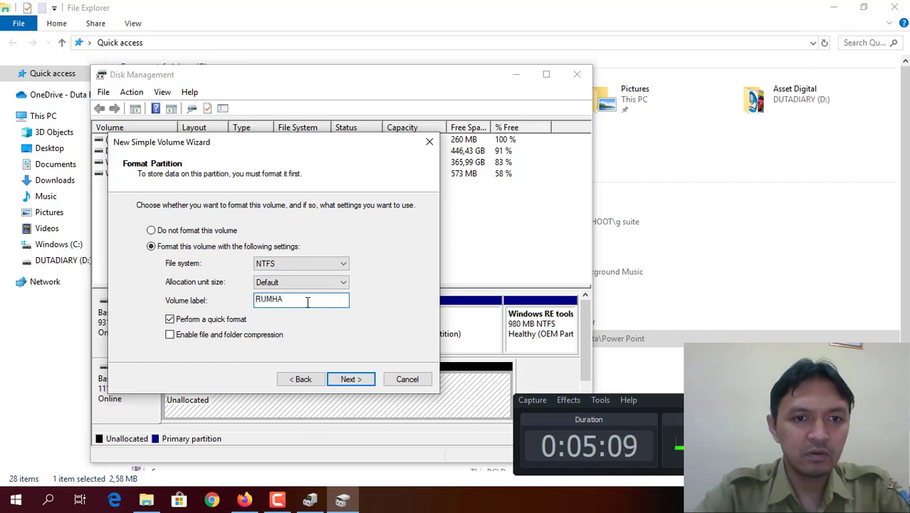
key("BackSpace")
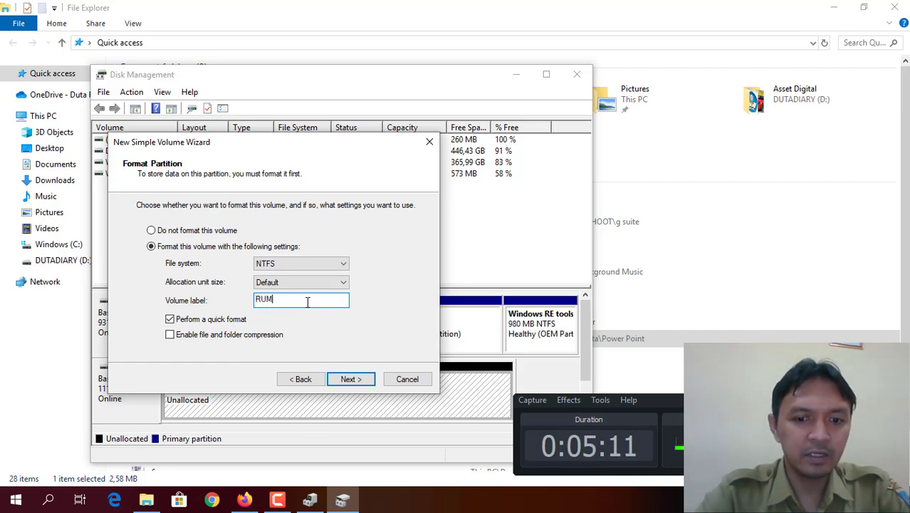
type("AH BELAJAR")
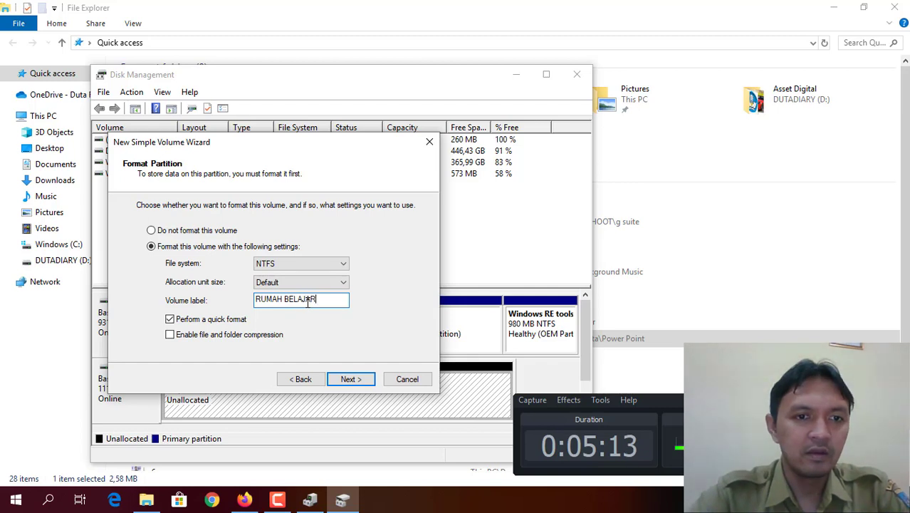
left_click(353, 381)
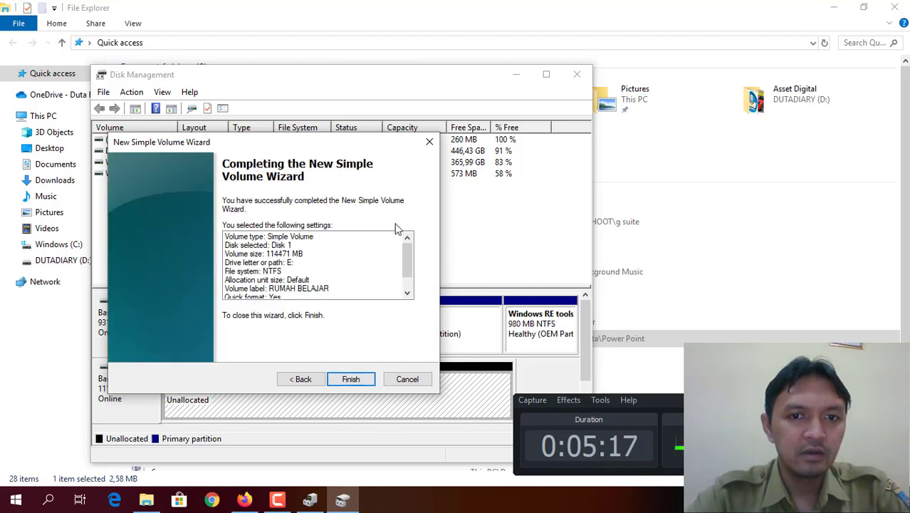
left_click_drag(407, 255, 408, 265)
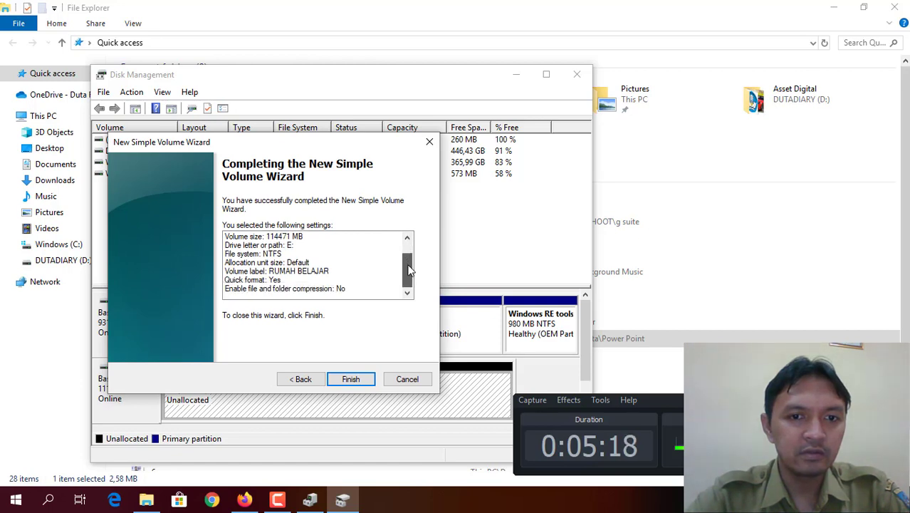
left_click(351, 378)
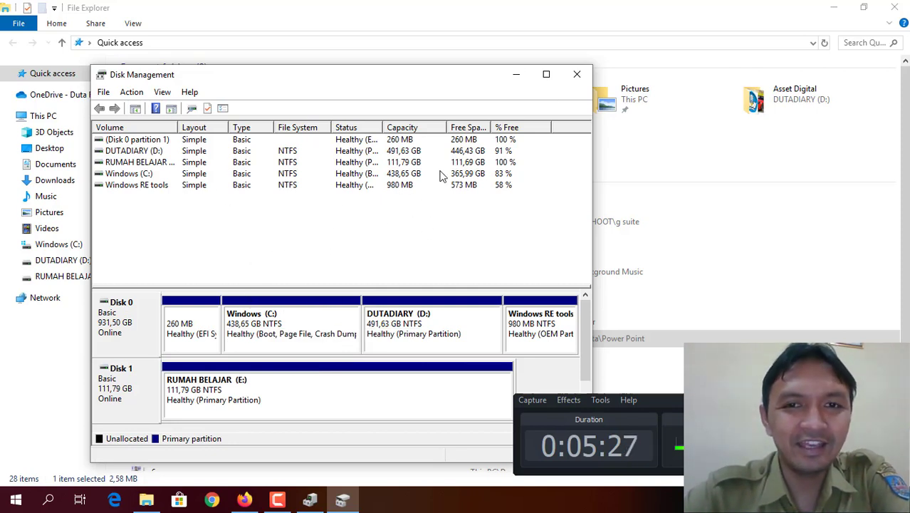
Step: Minimize Disk Management and compare the contents of the new RUMAH BELAJAR (E:) drive with DUTADIARY (D:) in File Explorer
left_click(517, 74)
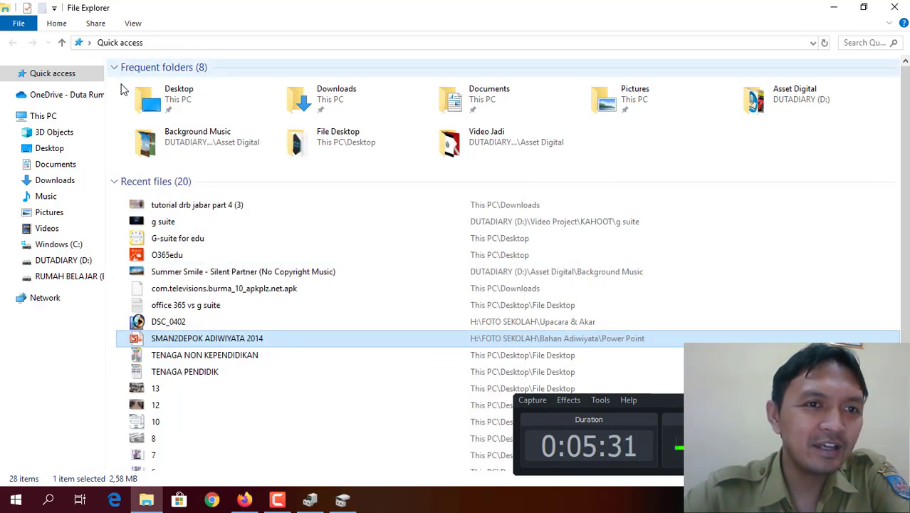
left_click(74, 277)
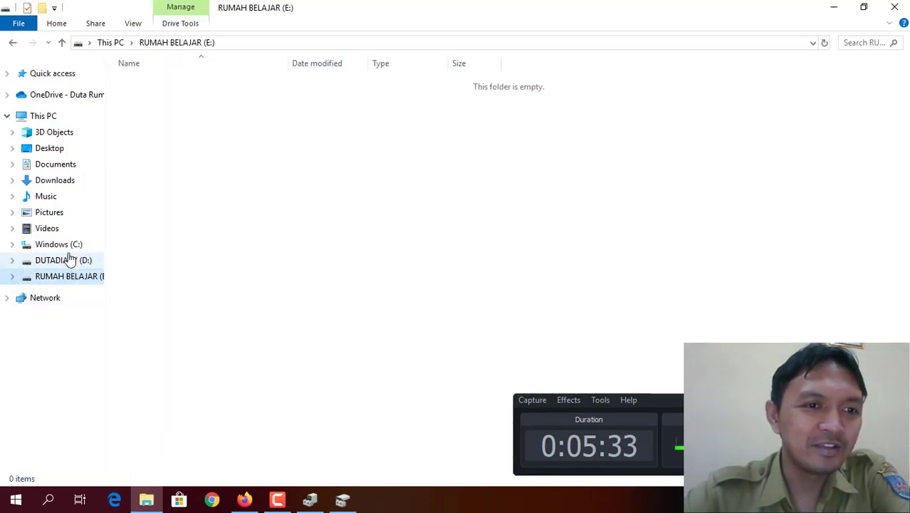
left_click(69, 262)
left_click(69, 278)
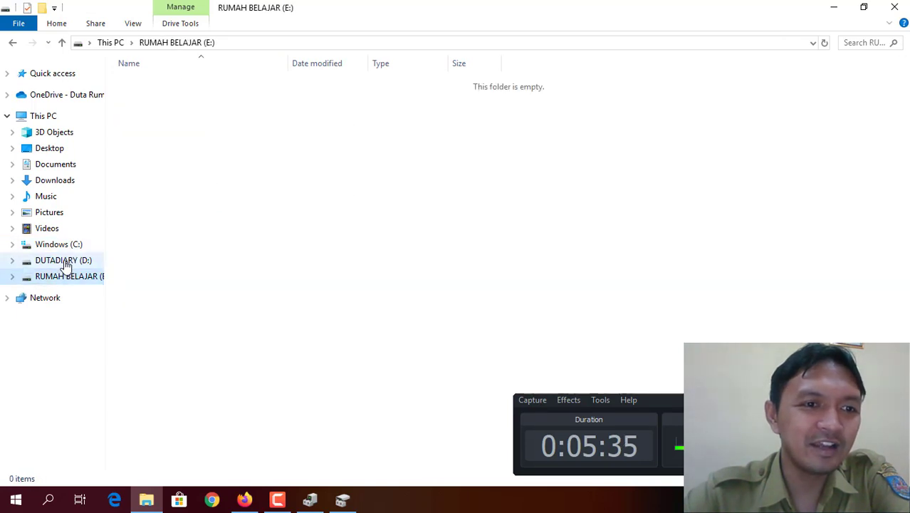
left_click(67, 262)
left_click(64, 277)
left_click(67, 262)
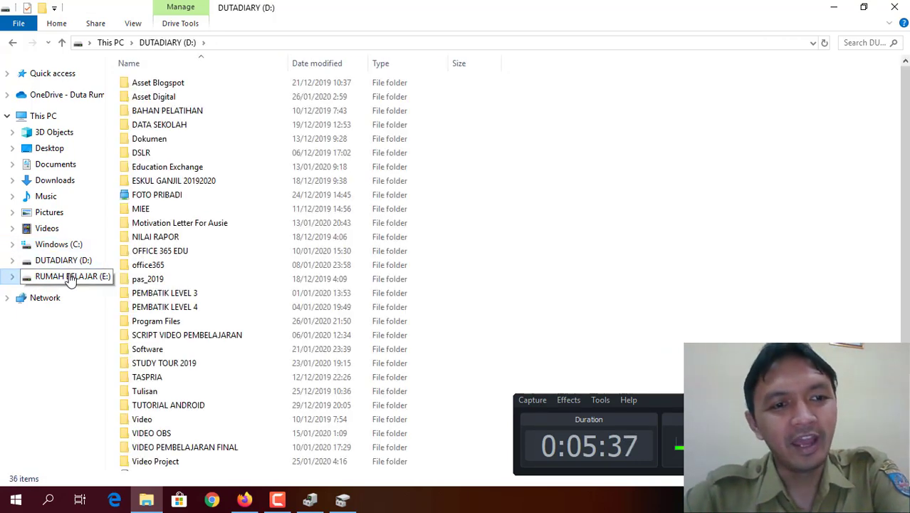
left_click(71, 277)
left_click(69, 264)
left_click(67, 276)
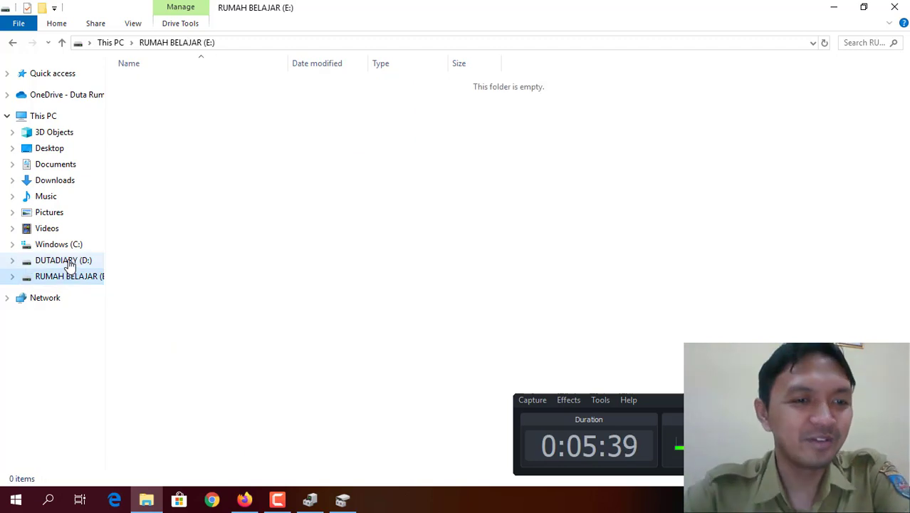
left_click(68, 264)
left_click(71, 277)
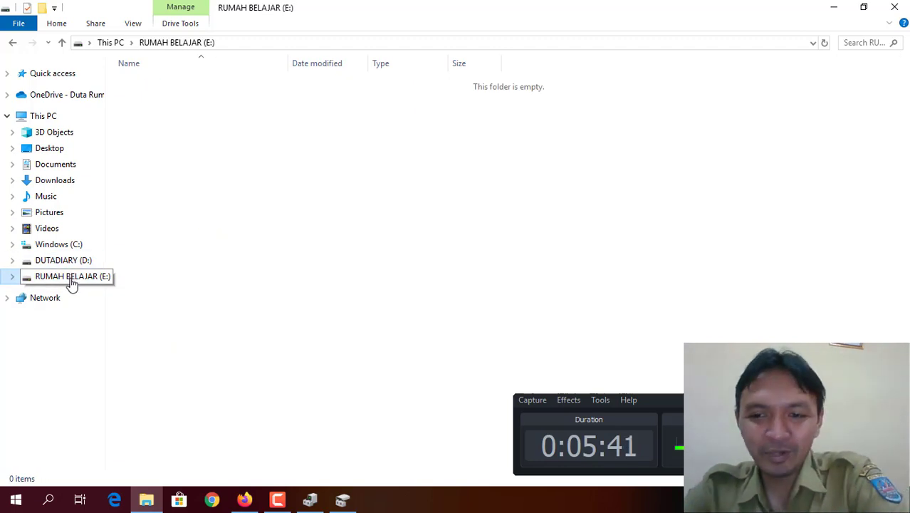